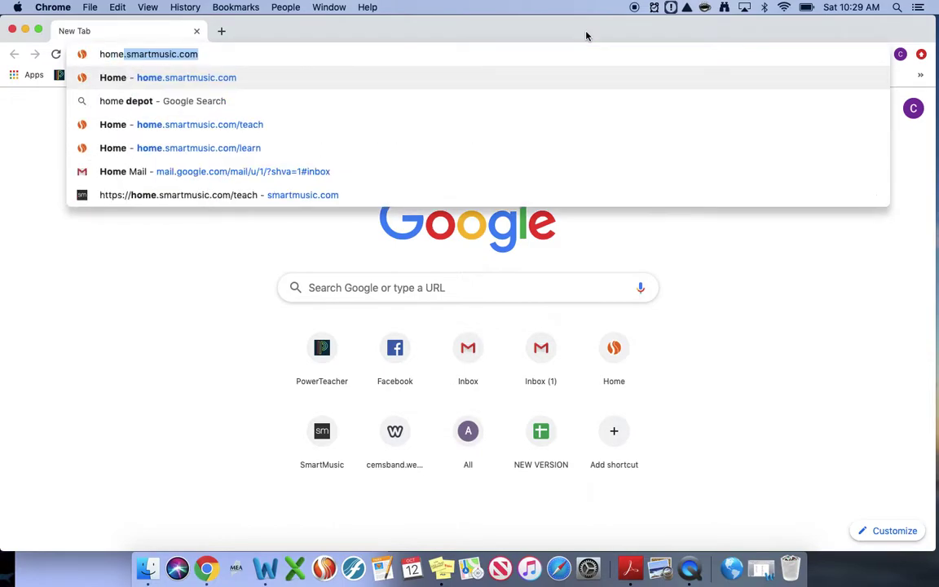
# - Go to the SmartMusic site at home.smartmusic.com
pyautogui.press('BackSpace')
pyautogui.press('BackSpace')
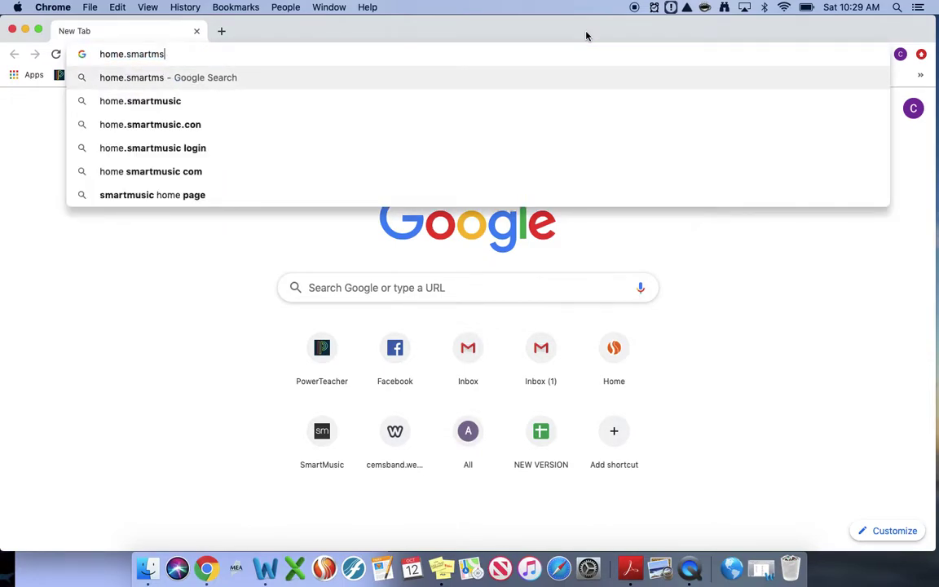
pyautogui.write('usic')
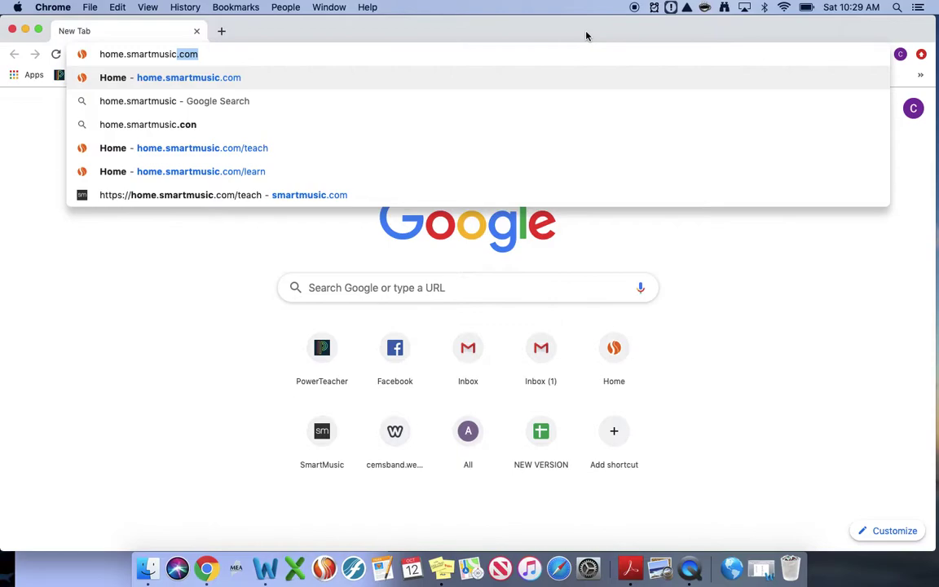
pyautogui.press('Return')
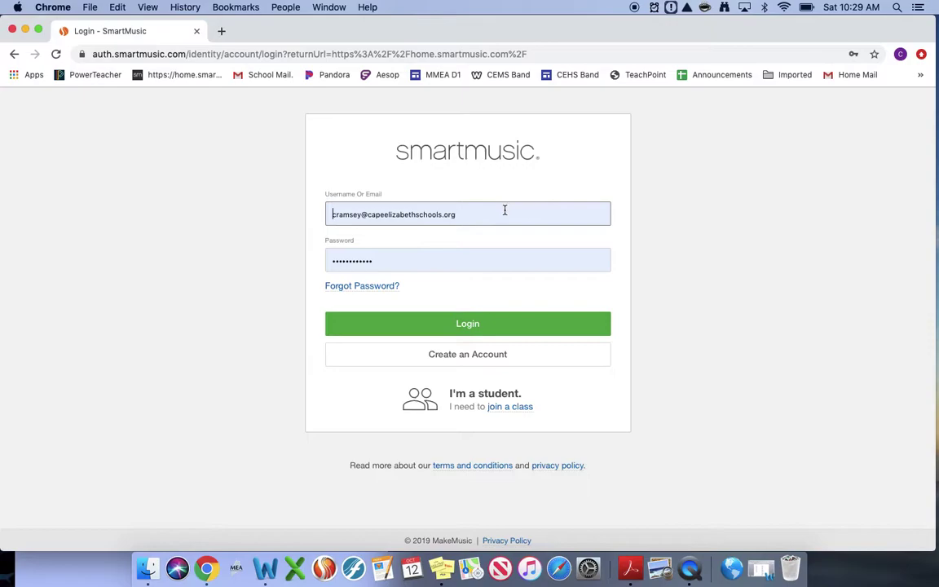
# - Log in with the saved FakeBandStudent username and its stored password
pyautogui.click(505, 211)
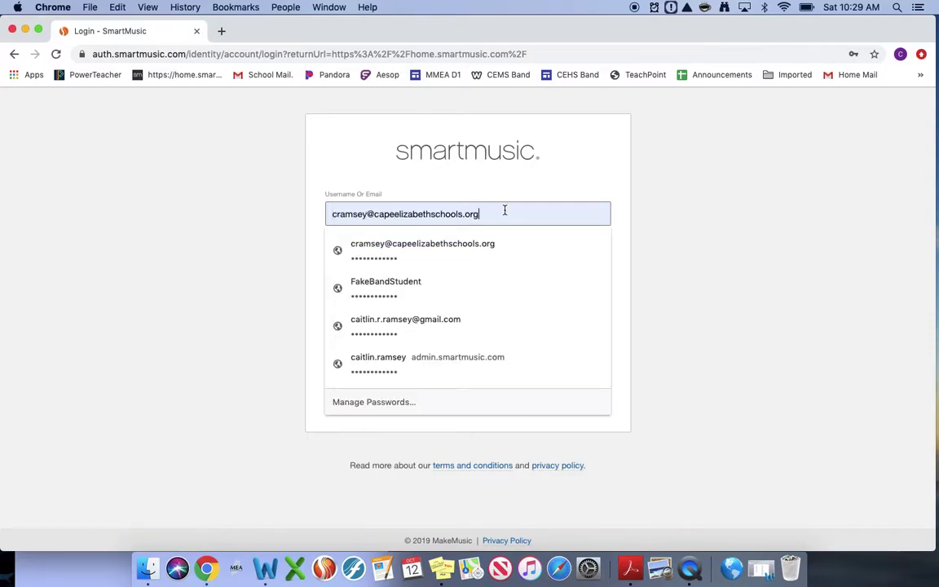
pyautogui.click(432, 284)
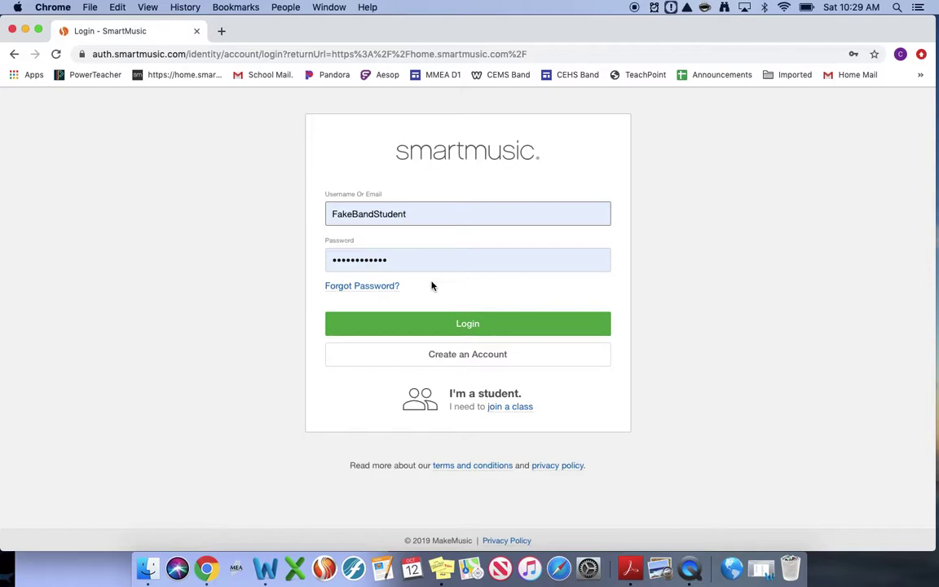
pyautogui.click(414, 323)
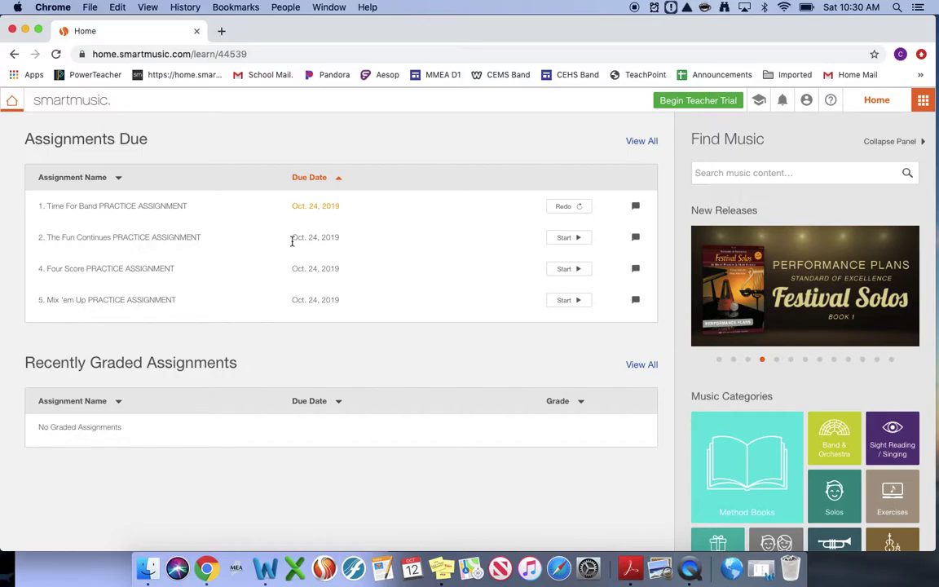
# - Start the assignment "2. The Fun Continues PRACTICE ASSIGNMENT" with the Bb Trumpet part and dismiss its instructions
pyautogui.click(576, 238)
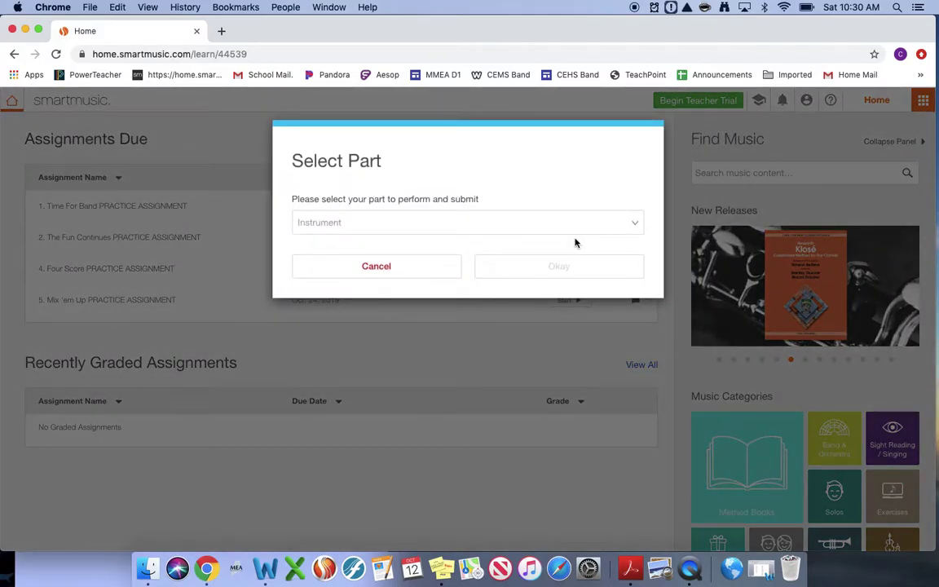
pyautogui.click(614, 227)
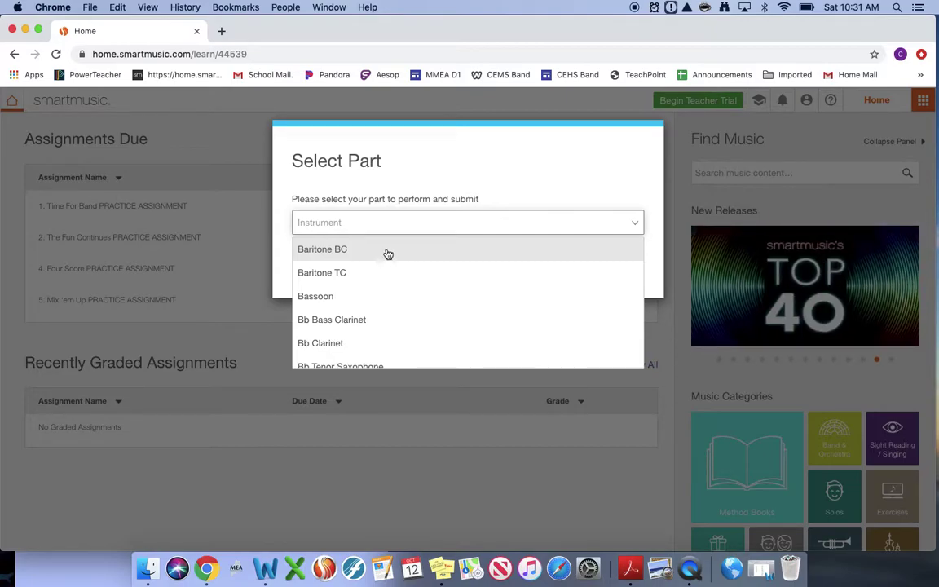
pyautogui.scroll(-1, 379, 266)
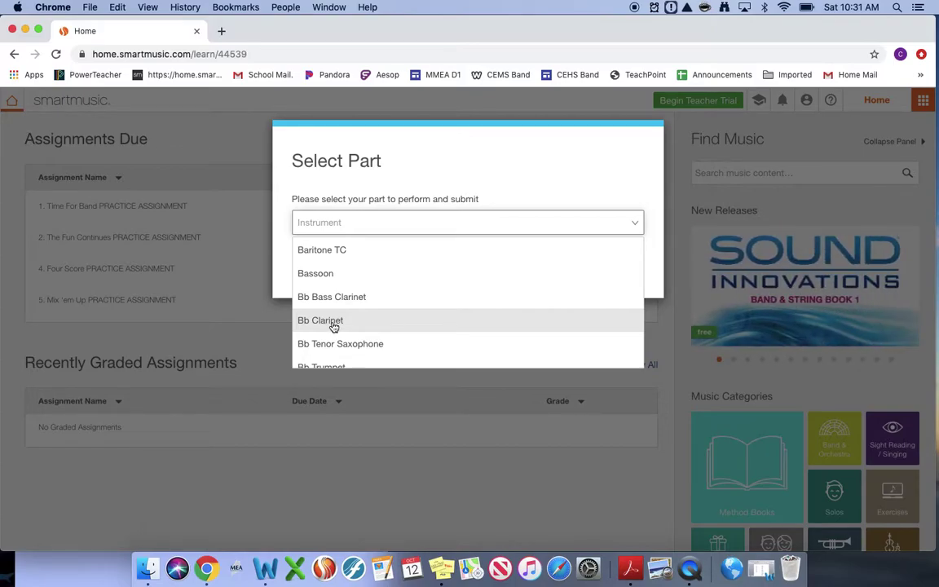
pyautogui.scroll(-2, 333, 326)
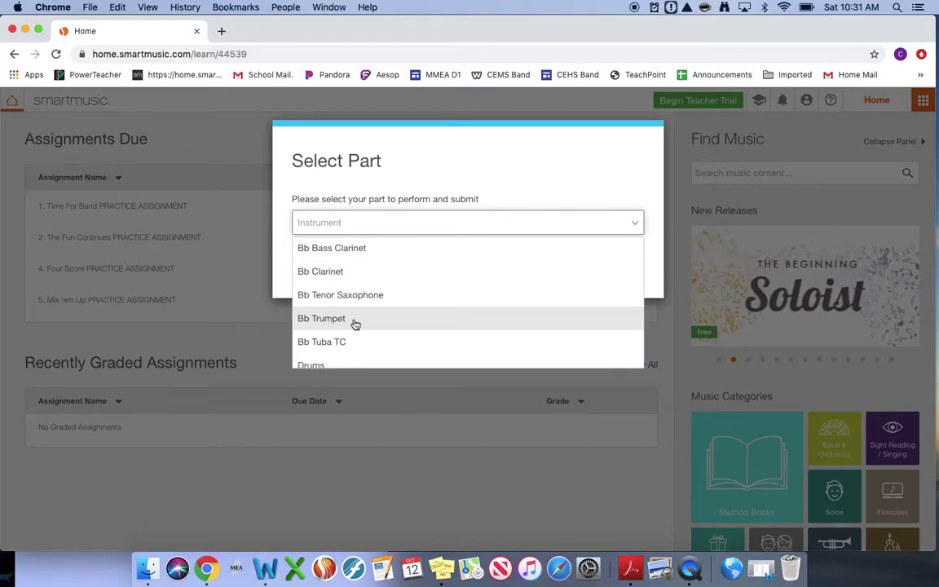
pyautogui.scroll(-3, 355, 324)
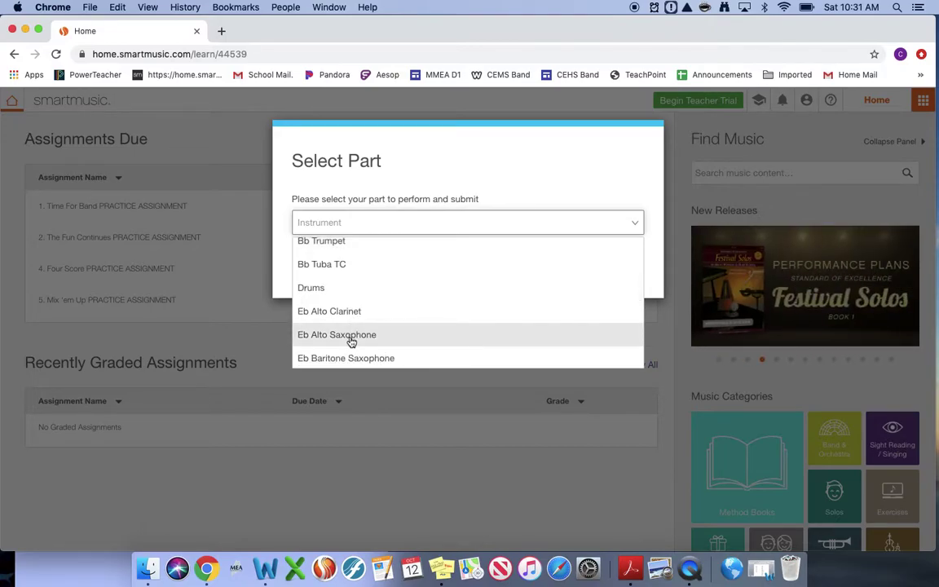
pyautogui.scroll(-4, 351, 341)
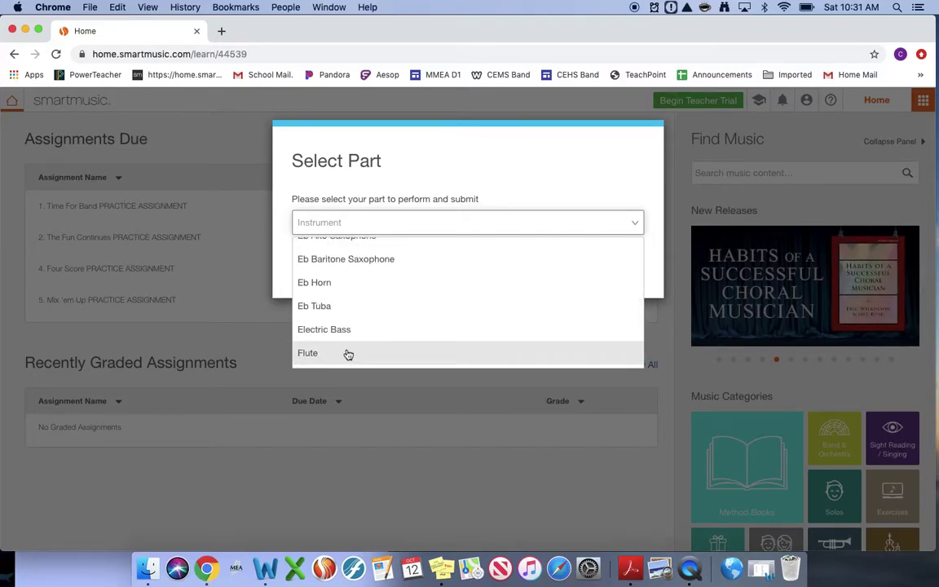
pyautogui.scroll(-3, 359, 337)
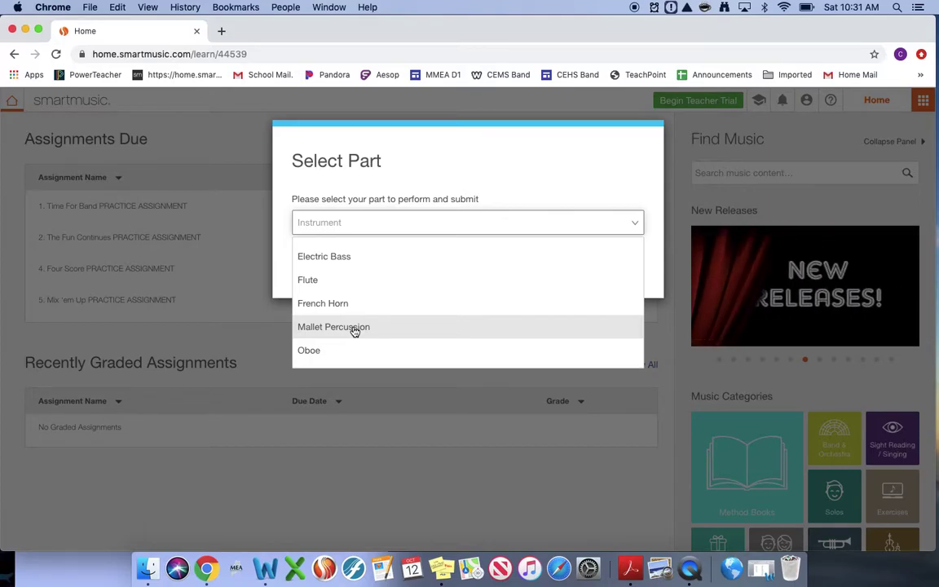
pyautogui.scroll(-3, 352, 329)
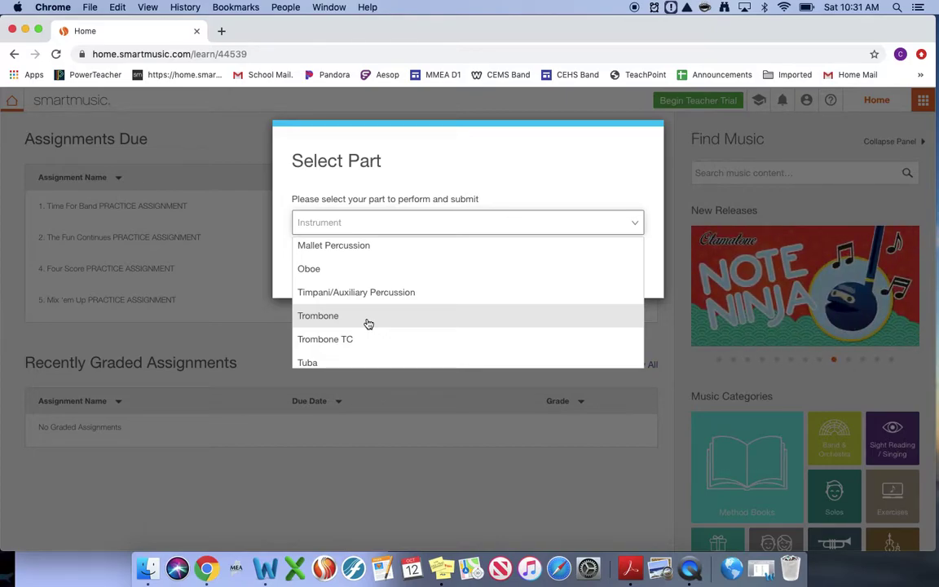
pyautogui.scroll(5, 369, 324)
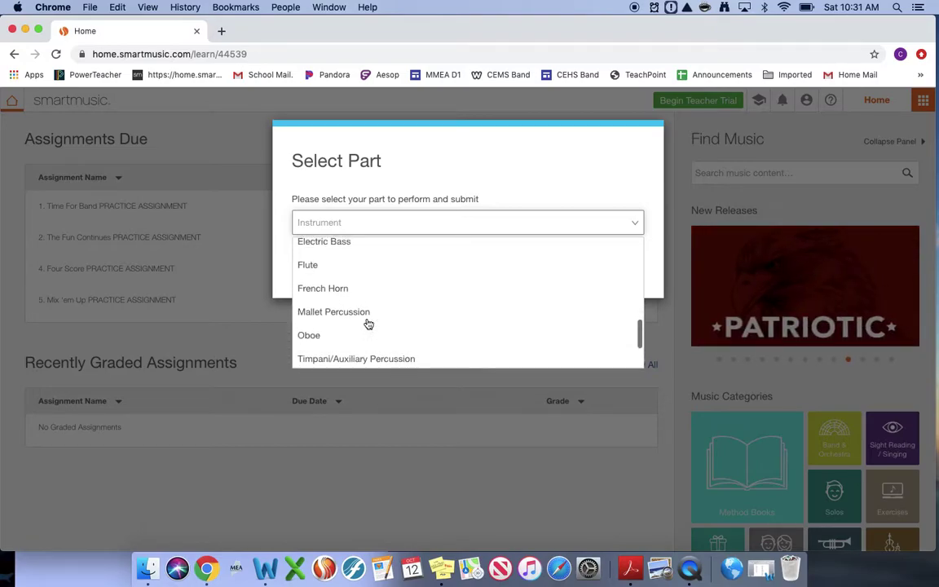
pyautogui.scroll(3, 368, 323)
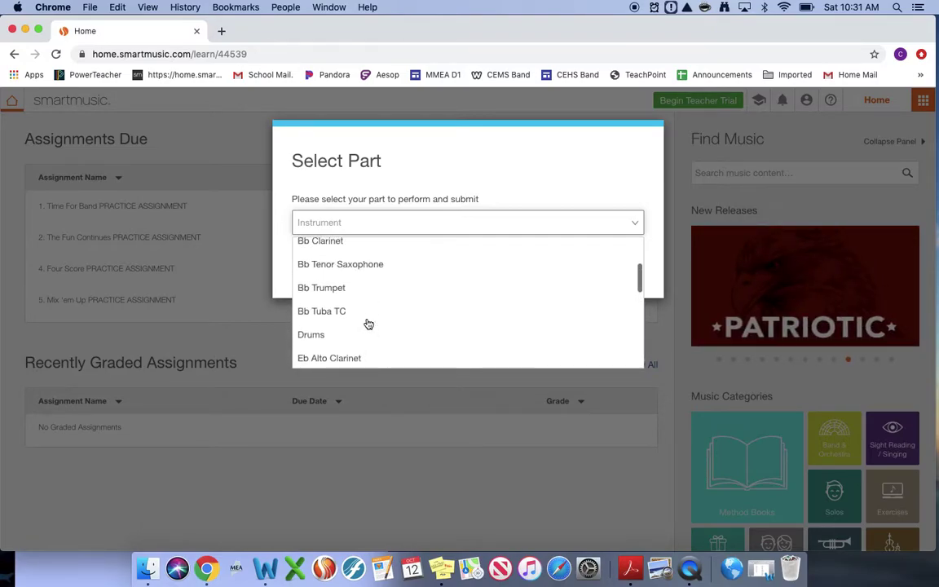
pyautogui.click(335, 291)
pyautogui.click(571, 271)
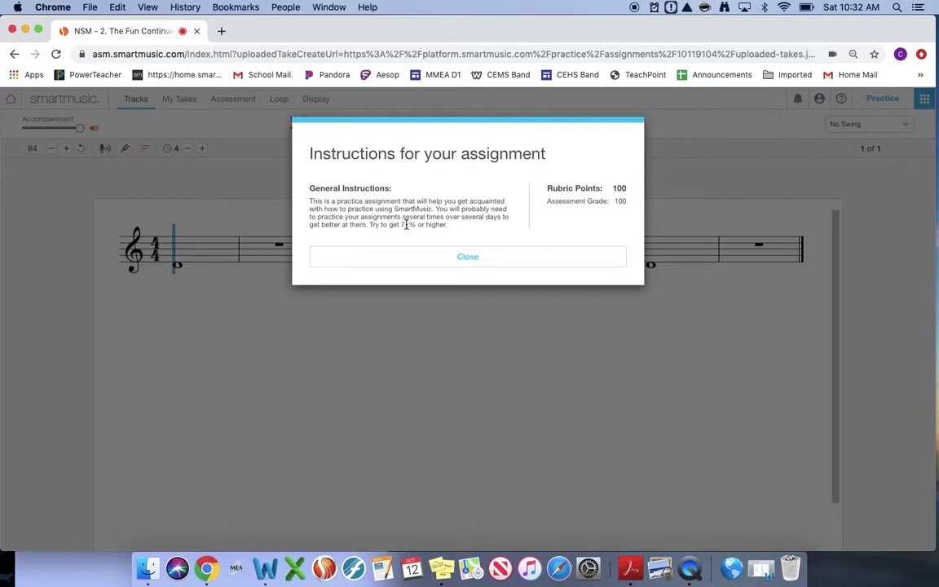
pyautogui.click(400, 260)
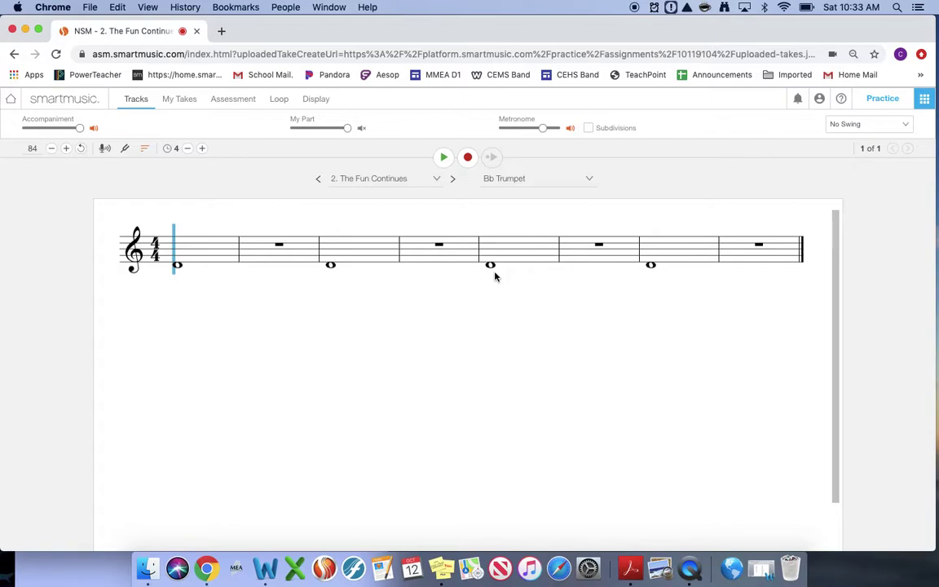
# - Run the microphone test and record a short first take of The Fun Continues, stopping it early
pyautogui.click(467, 160)
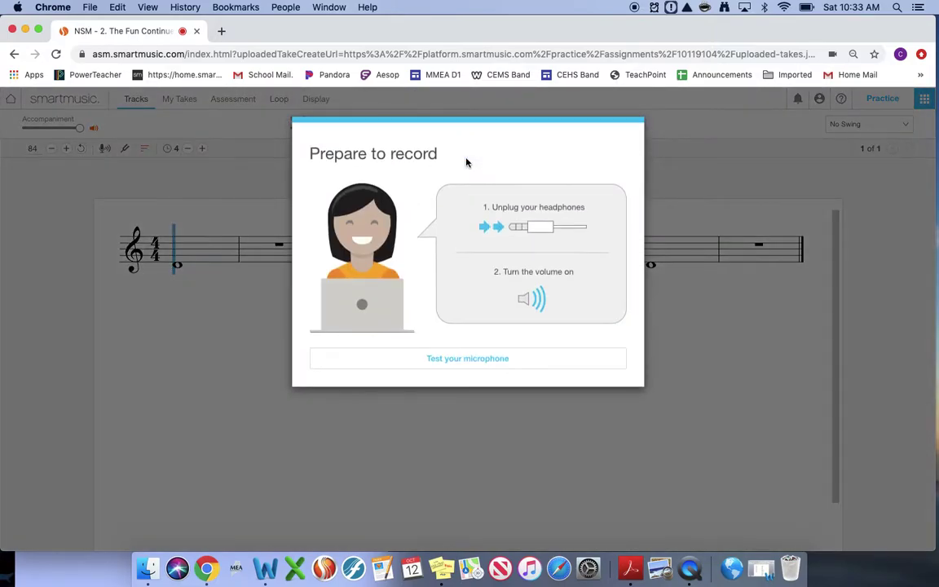
pyautogui.click(436, 360)
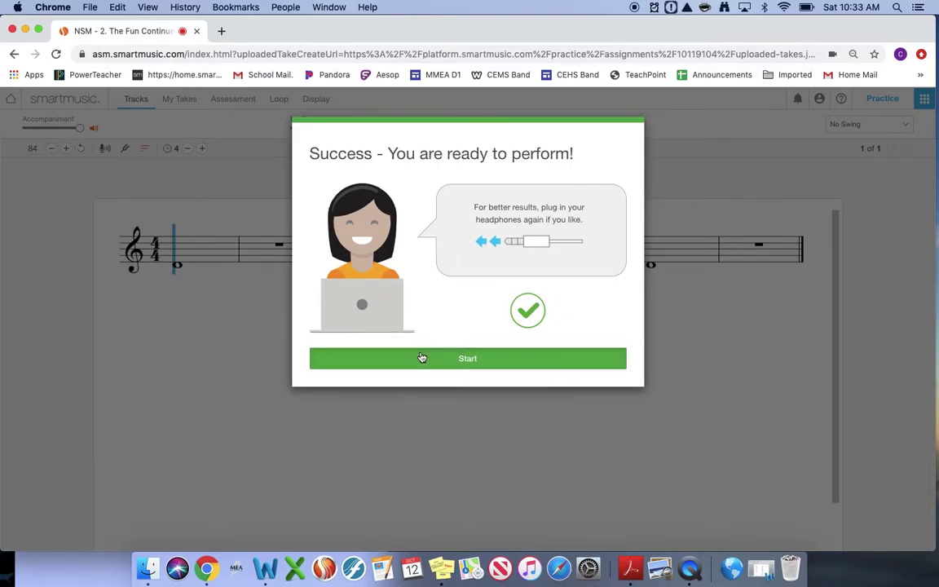
pyautogui.click(422, 358)
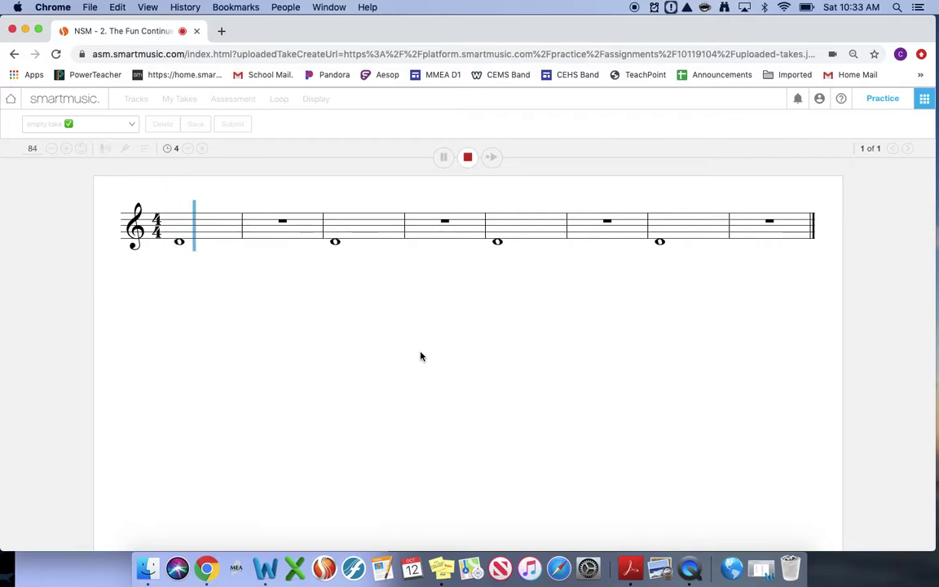
pyautogui.click(471, 160)
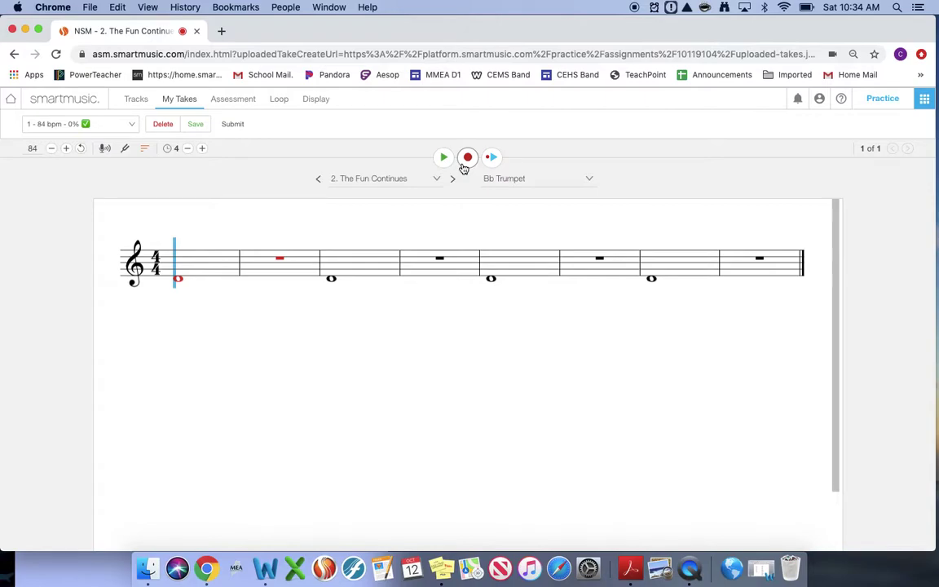
# - Lower the accompaniment volume to its minimum and record a second take through to the last measure
pyautogui.click(137, 100)
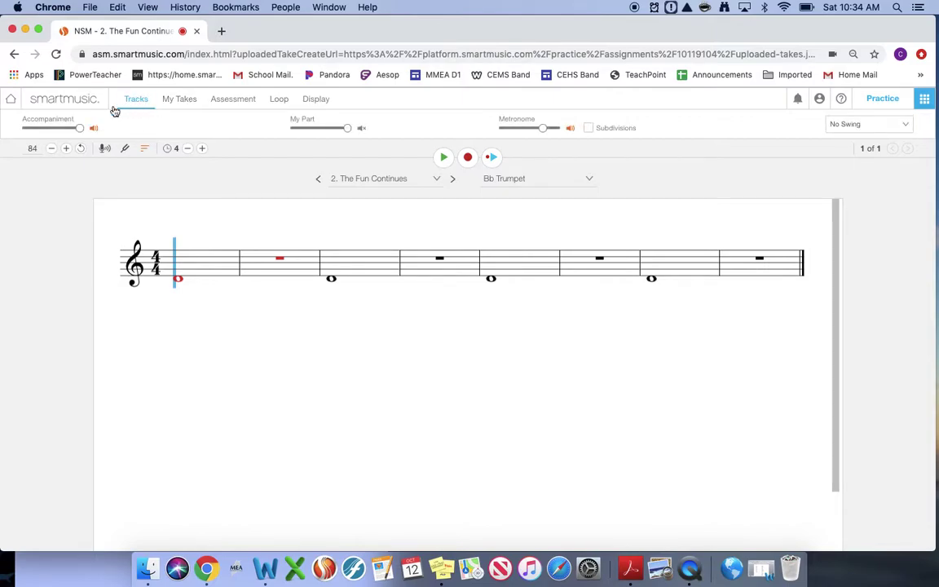
pyautogui.moveTo(81, 130); pyautogui.dragTo(26, 129)
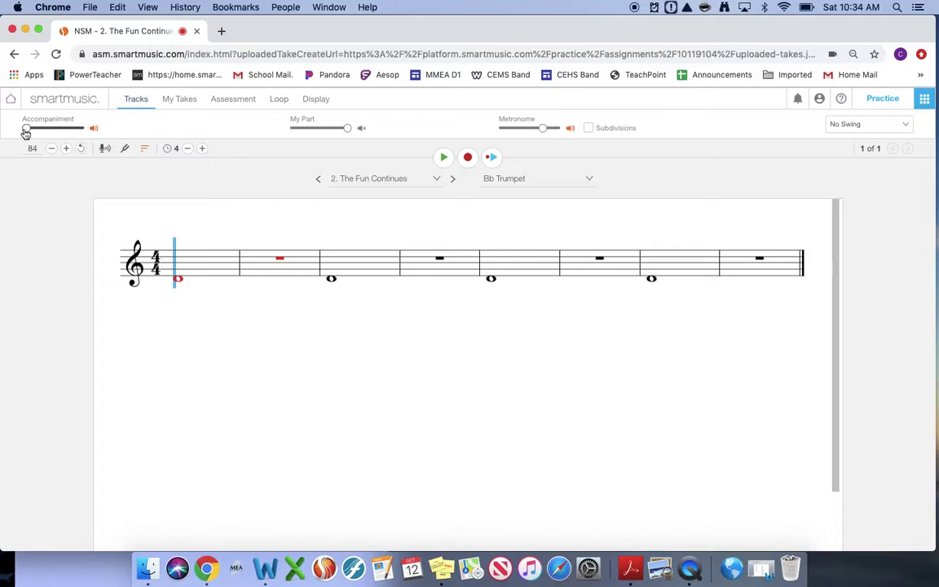
pyautogui.click(468, 159)
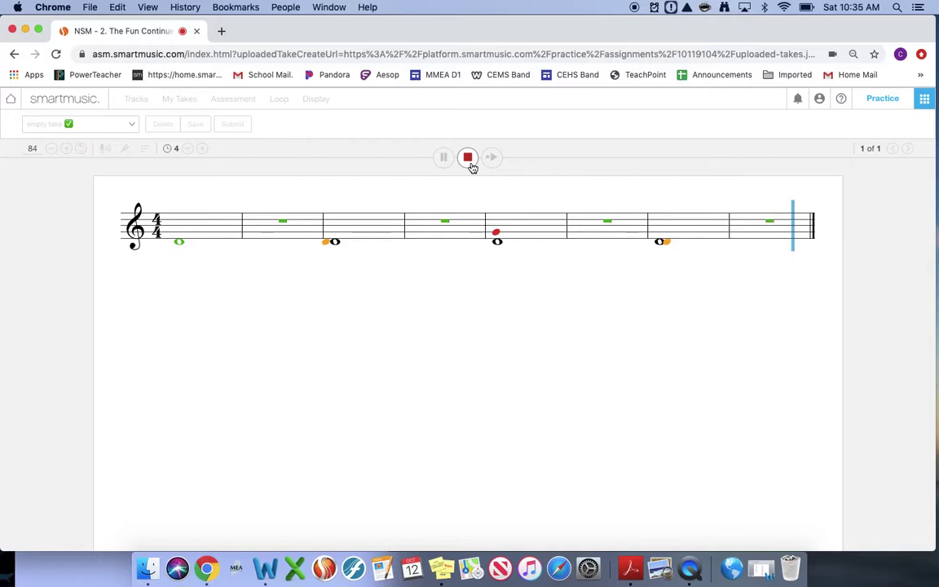
pyautogui.click(468, 158)
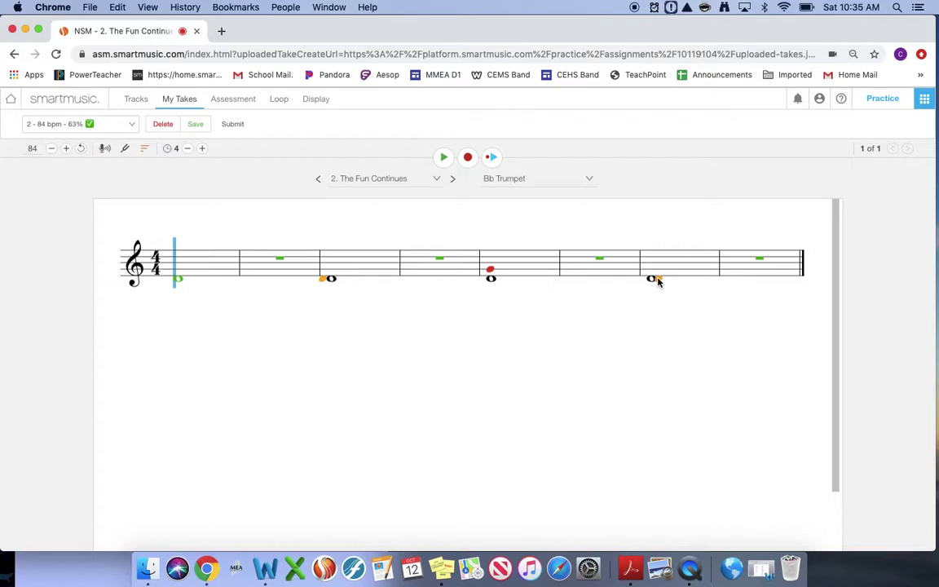
# - Check the trumpet fingering for the wrongly played note in the fifth measure and listen to its pitch
pyautogui.click(490, 281)
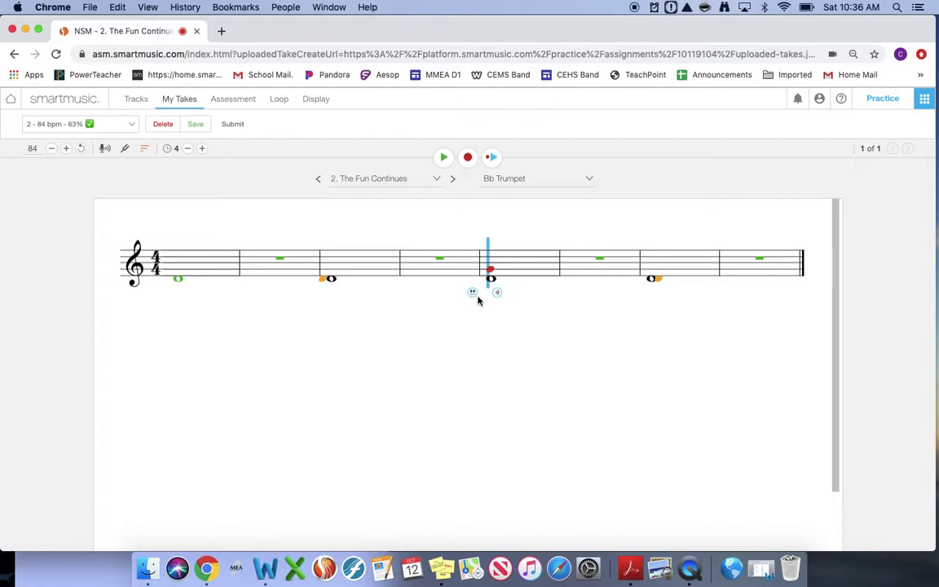
pyautogui.click(473, 297)
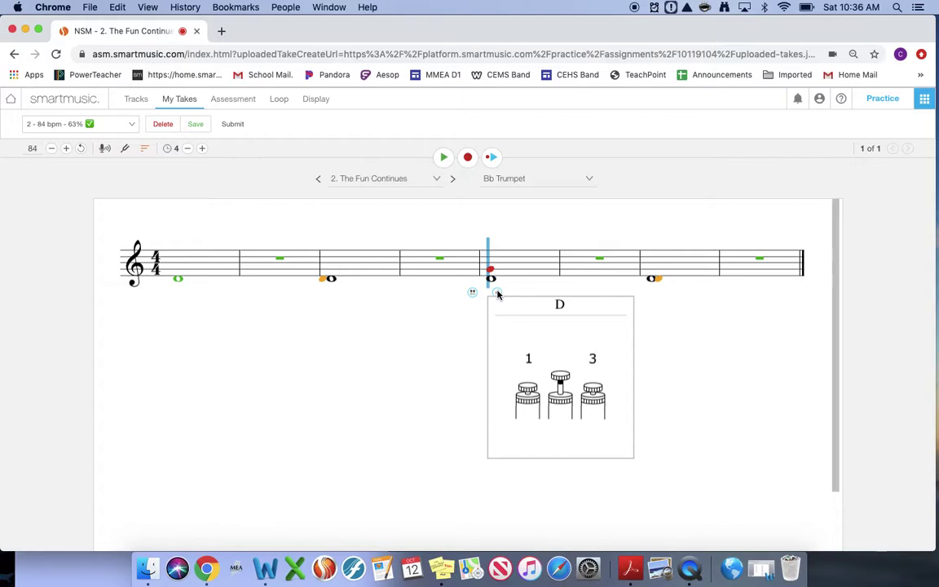
pyautogui.click(498, 294)
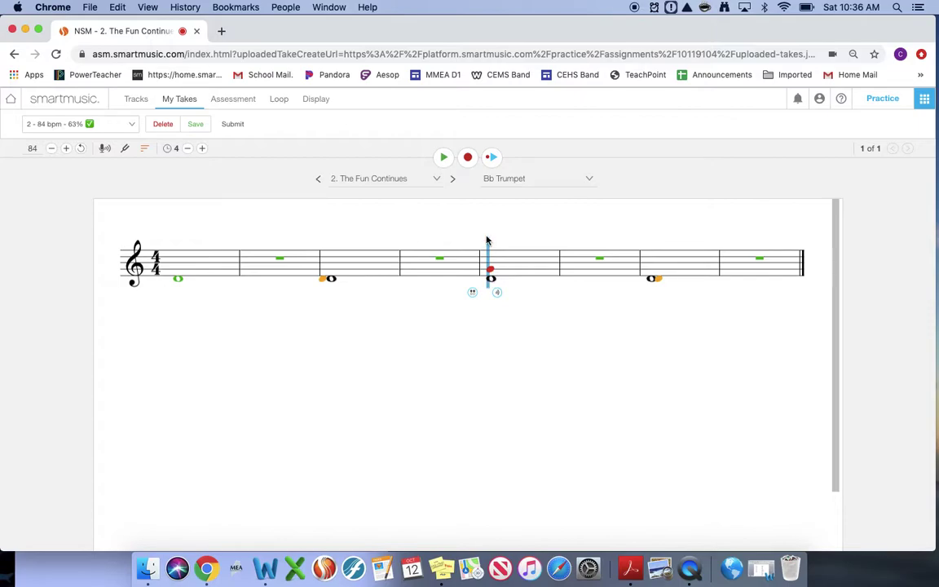
# - Return the playback position to the first measure and record a third take of the exercise
pyautogui.click(171, 265)
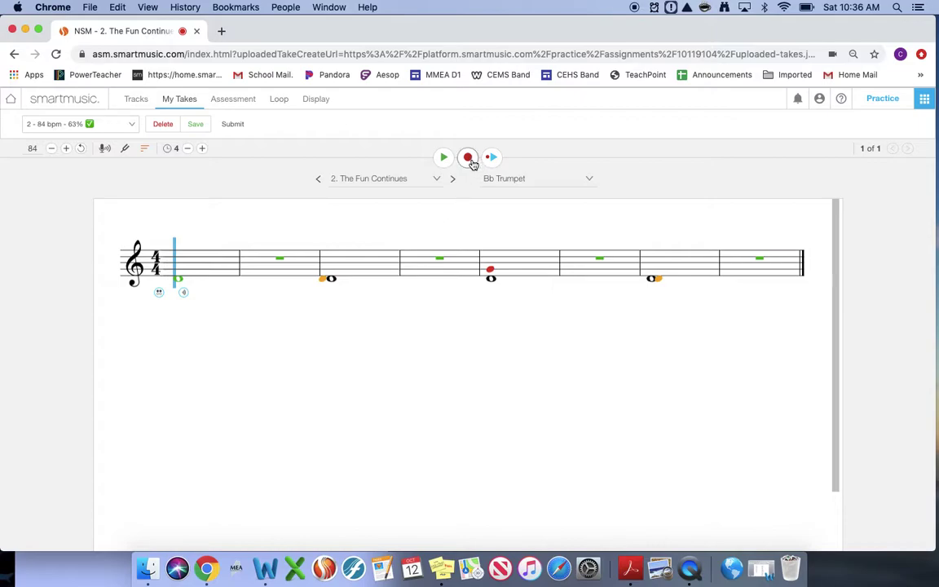
pyautogui.click(468, 158)
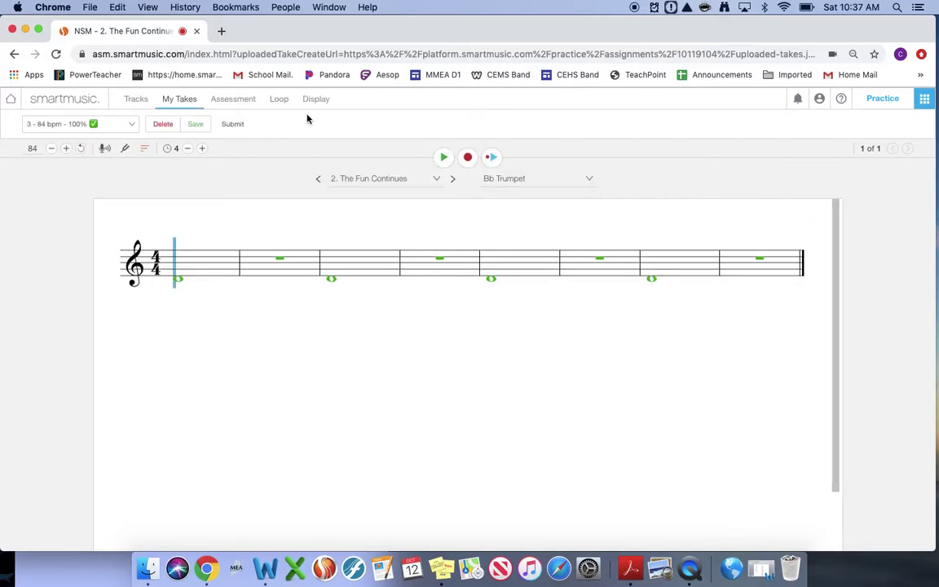
# - Review the list of recorded takes by most recent and best scores, keeping take 3 selected
pyautogui.click(134, 126)
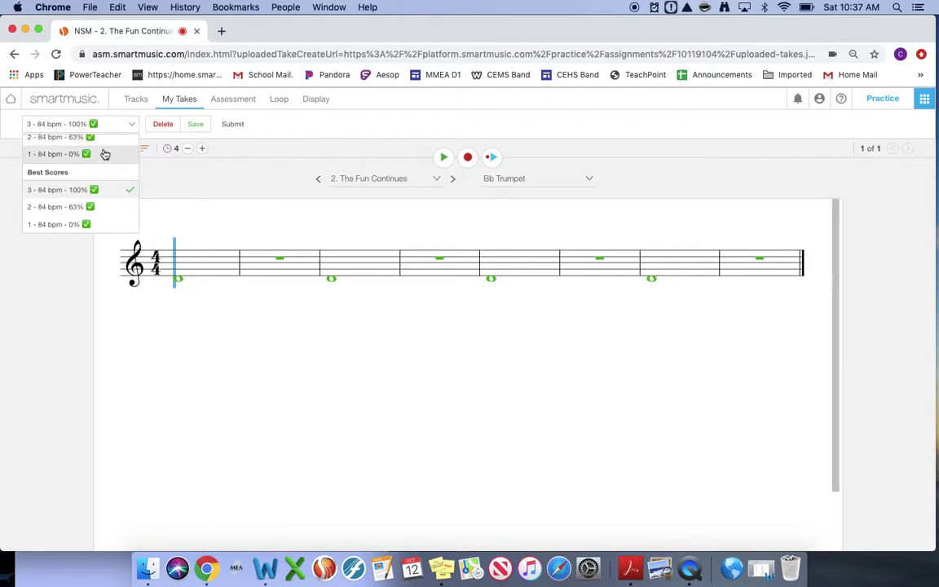
pyautogui.scroll(1, 106, 155)
pyautogui.scroll(1, 104, 156)
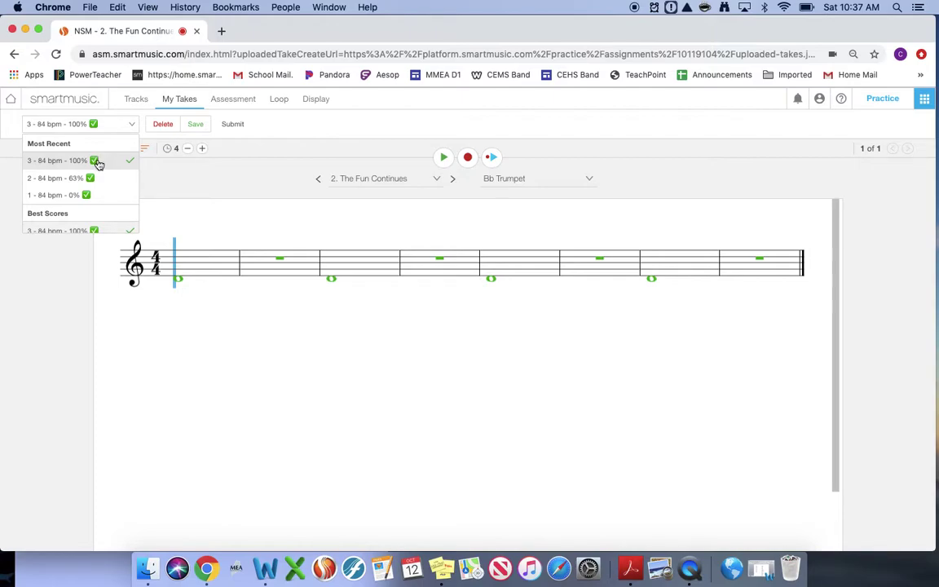
pyautogui.scroll(-2, 92, 188)
pyautogui.scroll(2, 92, 189)
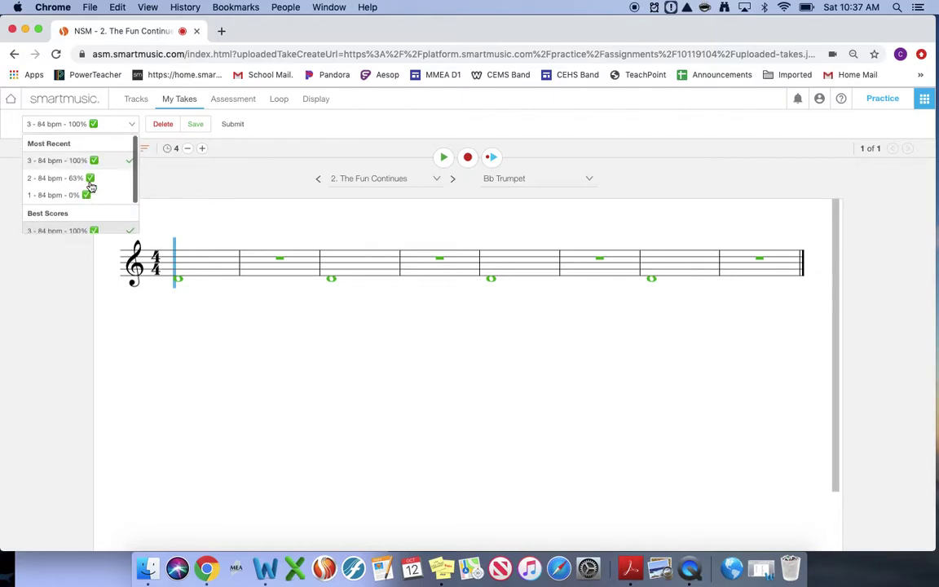
pyautogui.click(199, 181)
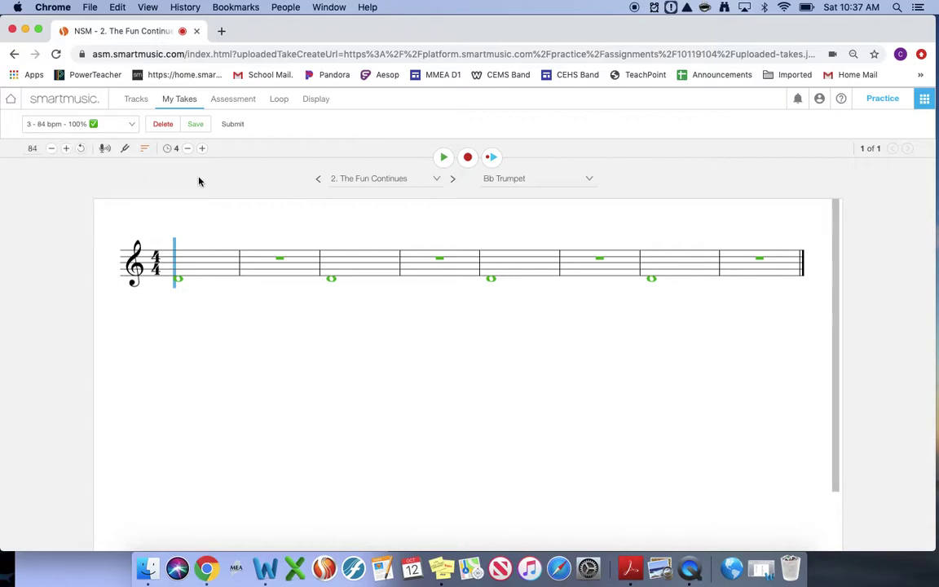
# - Lower the practice tempo by a few beats and raise it back to 84 bpm
pyautogui.click(50, 149)
pyautogui.doubleClick(51, 150)
pyautogui.click(66, 148)
pyautogui.click(66, 148)
pyautogui.click(66, 148)
pyautogui.click(66, 148)
pyautogui.click(66, 148)
pyautogui.click(66, 149)
# - Balance the tracks with a softer metronome, accompaniment at about half volume and My Part unmuted, and play the exercise
pyautogui.click(140, 100)
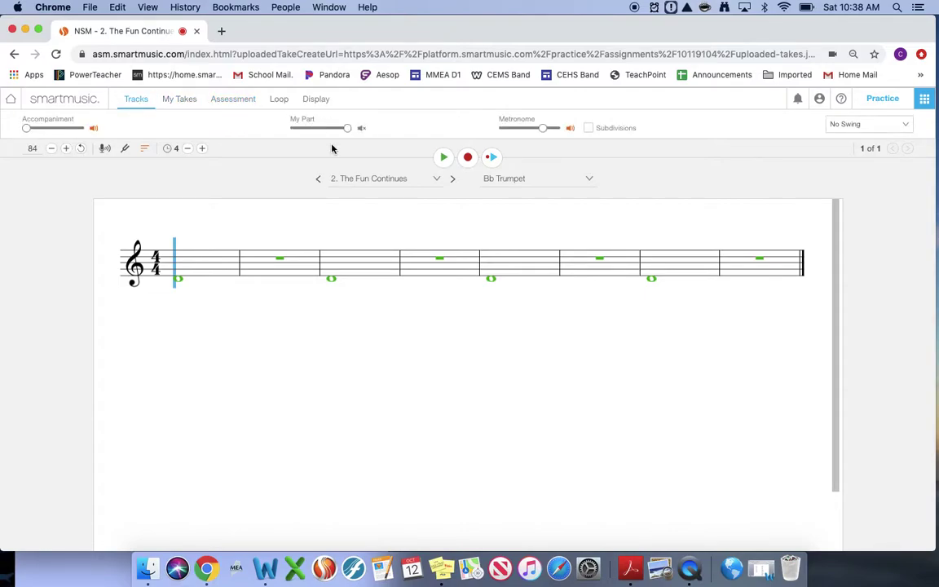
pyautogui.moveTo(547, 135)
pyautogui.mouseDown()
pyautogui.moveTo(510, 133)
pyautogui.moveTo(549, 132)
pyautogui.moveTo(510, 132)
pyautogui.moveTo(532, 131)
pyautogui.mouseUp()
pyautogui.moveTo(28, 129); pyautogui.dragTo(48, 133)
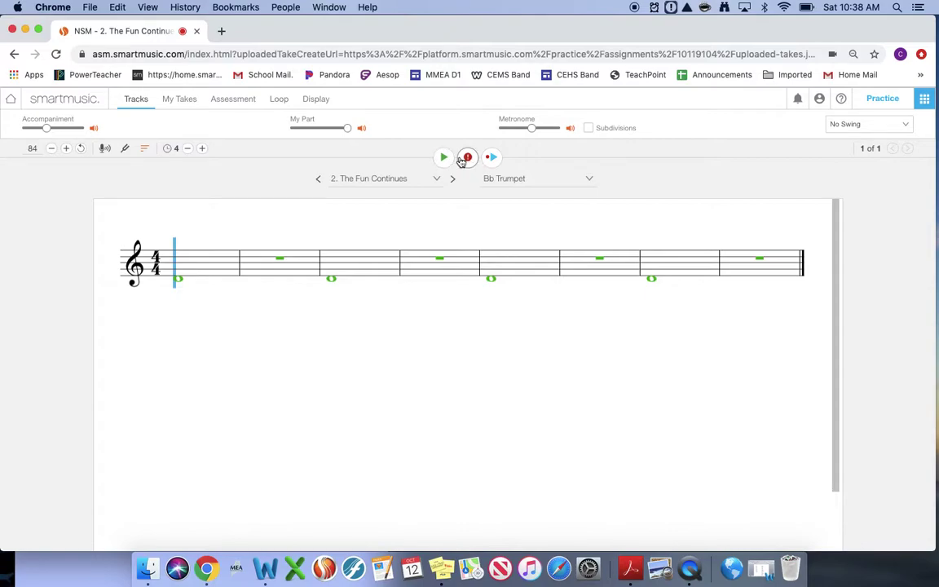
pyautogui.moveTo(47, 128)
pyautogui.mouseDown()
pyautogui.moveTo(77, 130)
pyautogui.moveTo(54, 131)
pyautogui.mouseUp()
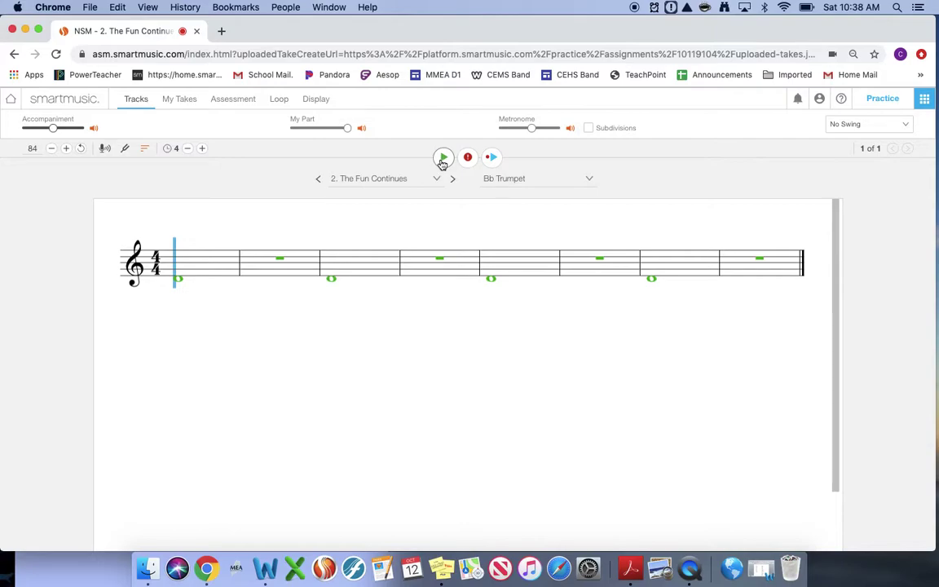
pyautogui.click(443, 159)
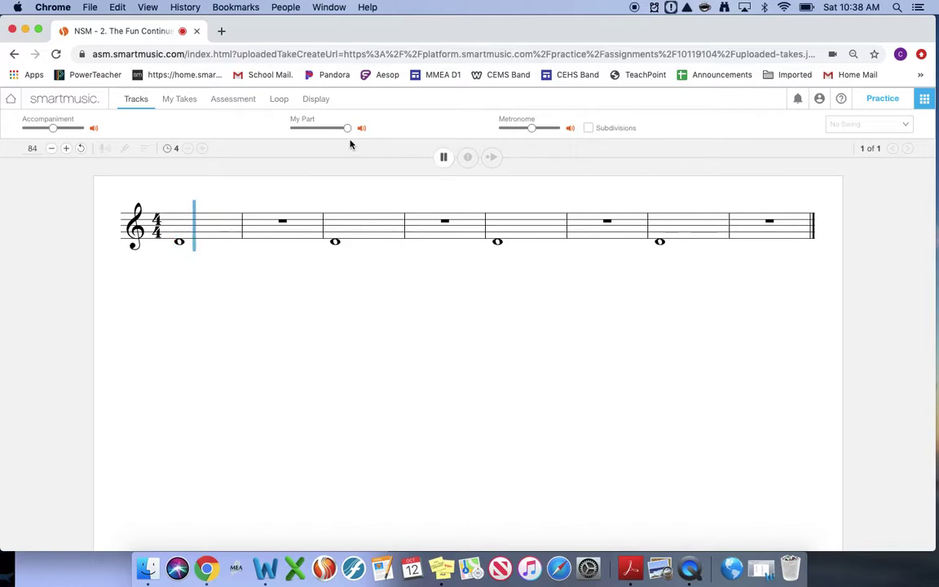
# - Lower the accompaniment volume to near its minimum and mute My Part
pyautogui.moveTo(53, 128); pyautogui.dragTo(32, 135)
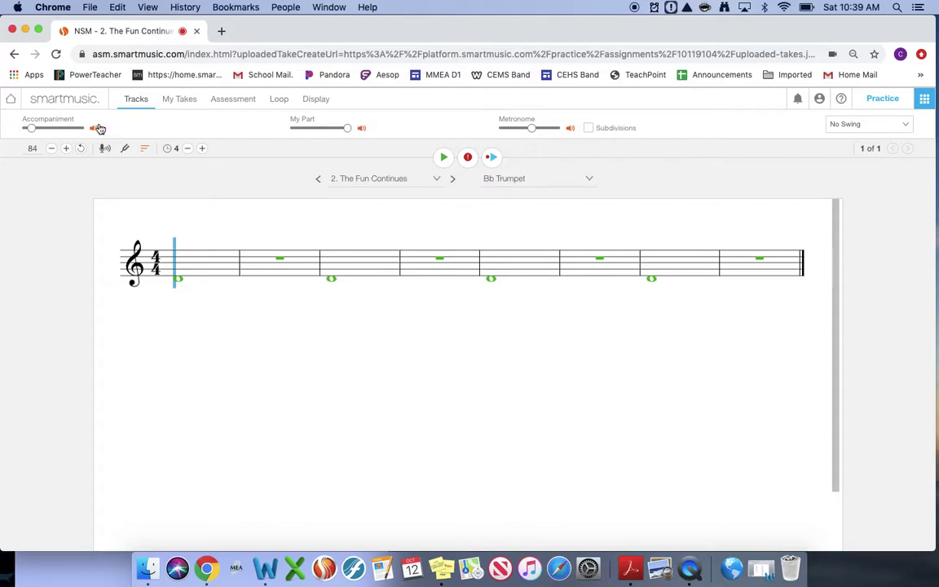
pyautogui.click(362, 133)
# - Choose take 3, scored 100% at 84 bpm, from the most recent takes
pyautogui.click(186, 101)
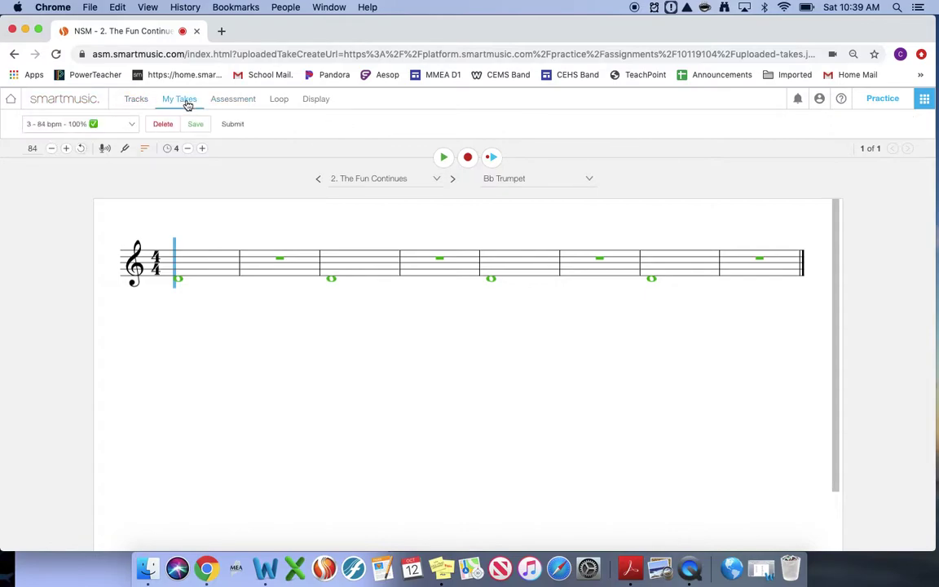
pyautogui.click(130, 125)
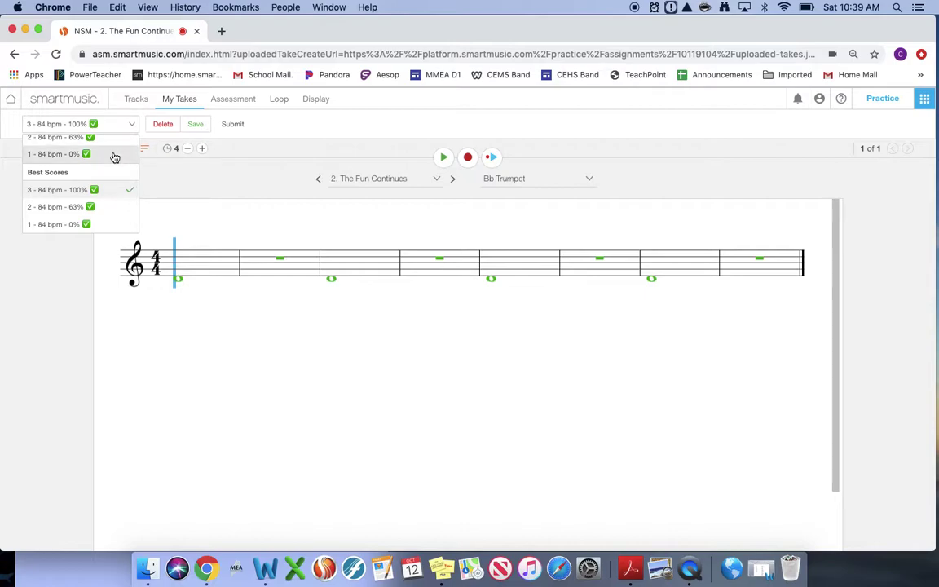
pyautogui.scroll(2, 115, 157)
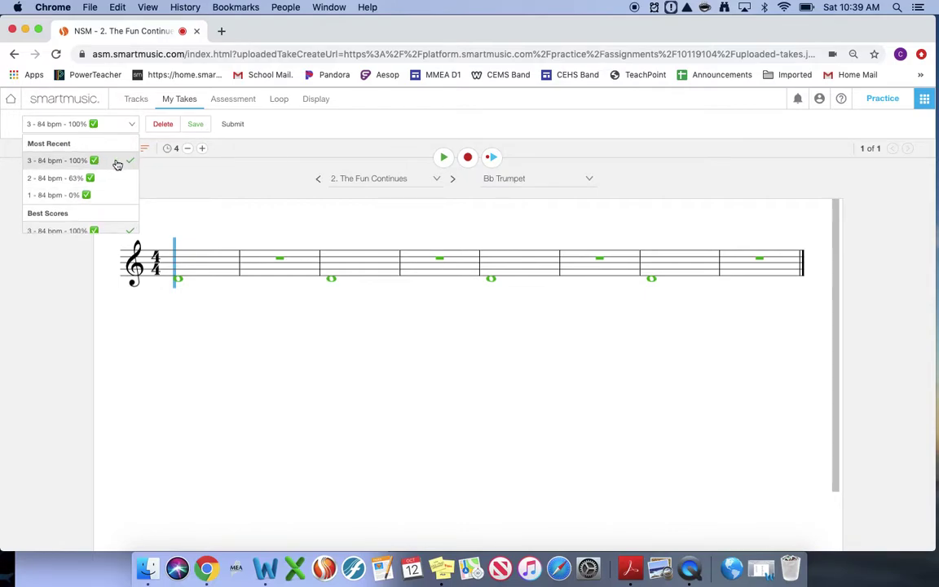
pyautogui.click(117, 162)
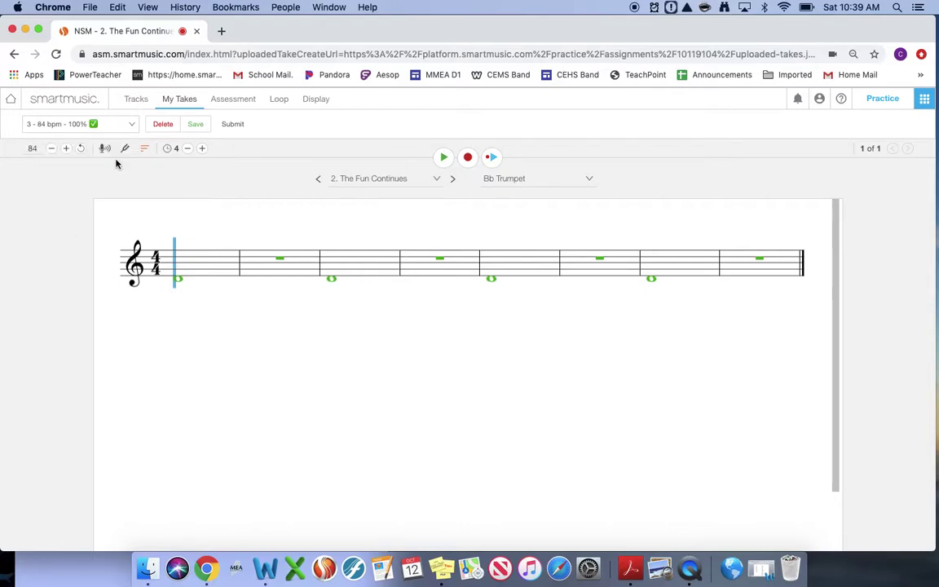
# - Submit take 3 with the comment "Yay! I did it!" and return to the SmartMusic home page
pyautogui.click(233, 125)
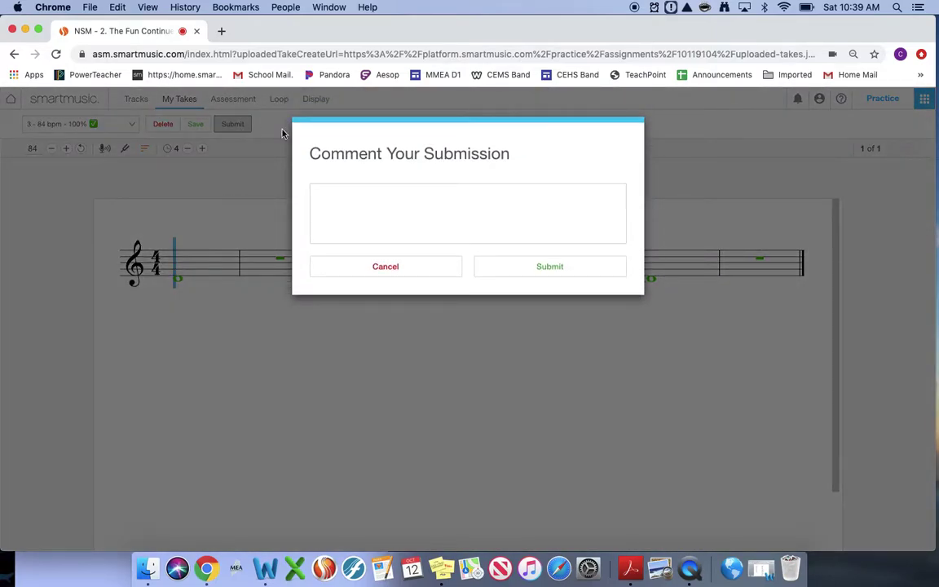
pyautogui.click(456, 215)
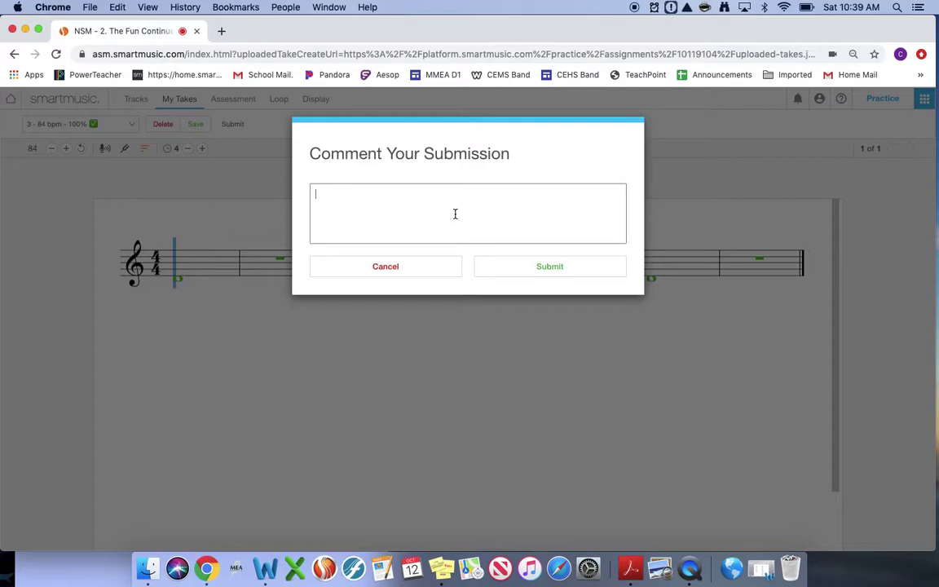
pyautogui.write('Yay! I did it!')
pyautogui.click(555, 269)
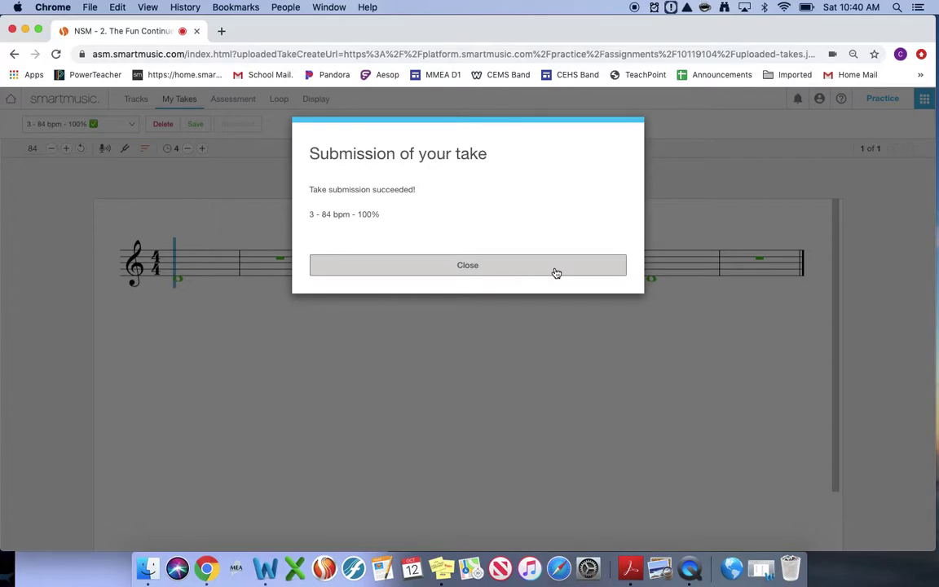
pyautogui.click(525, 273)
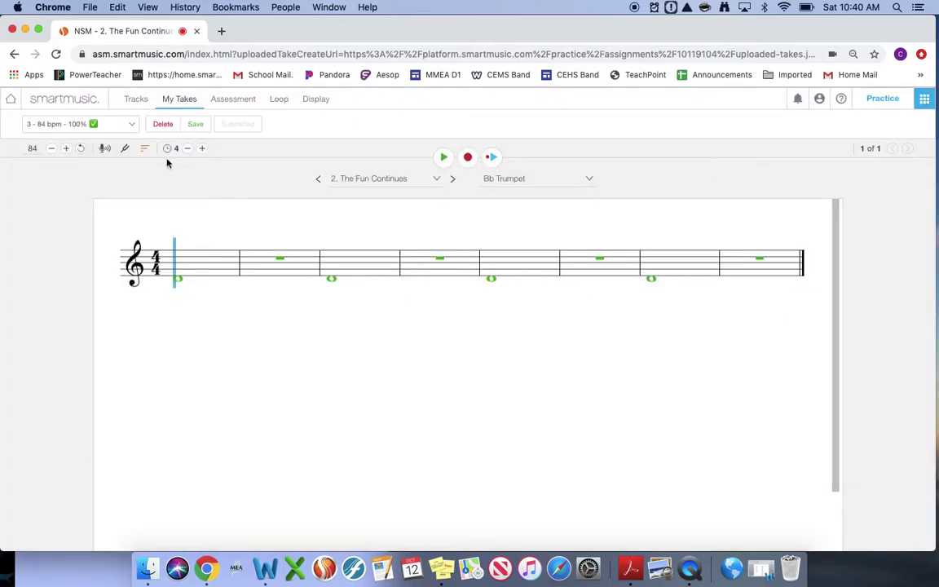
pyautogui.click(12, 100)
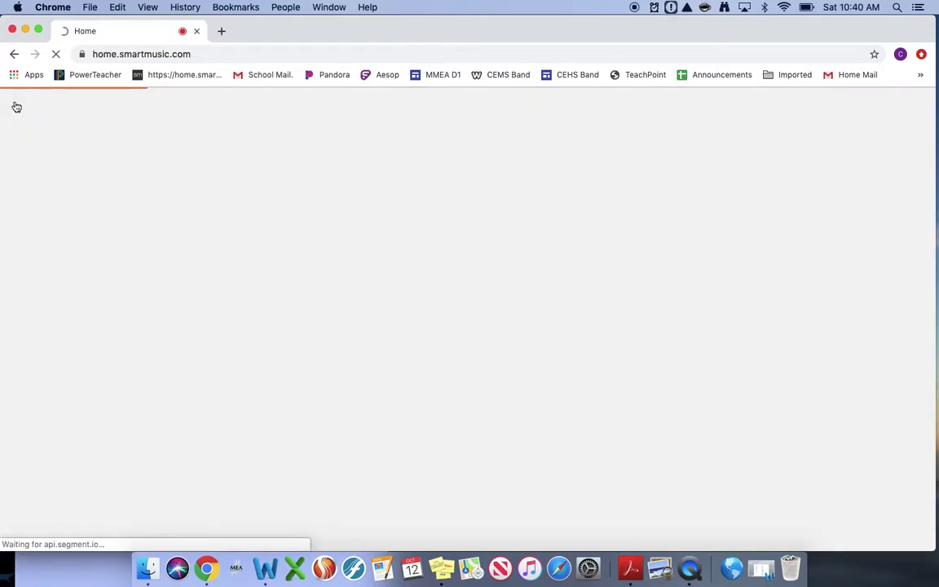